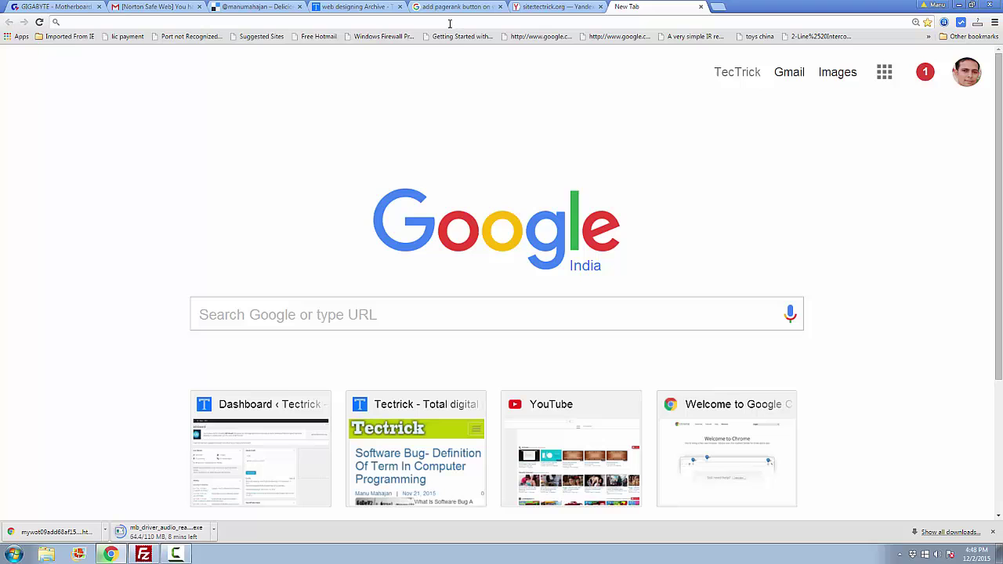
Google 'submit site to yandex' and open the Add URL – Yandex.Webmaster result.
{"action": "type", "text": "sub"}
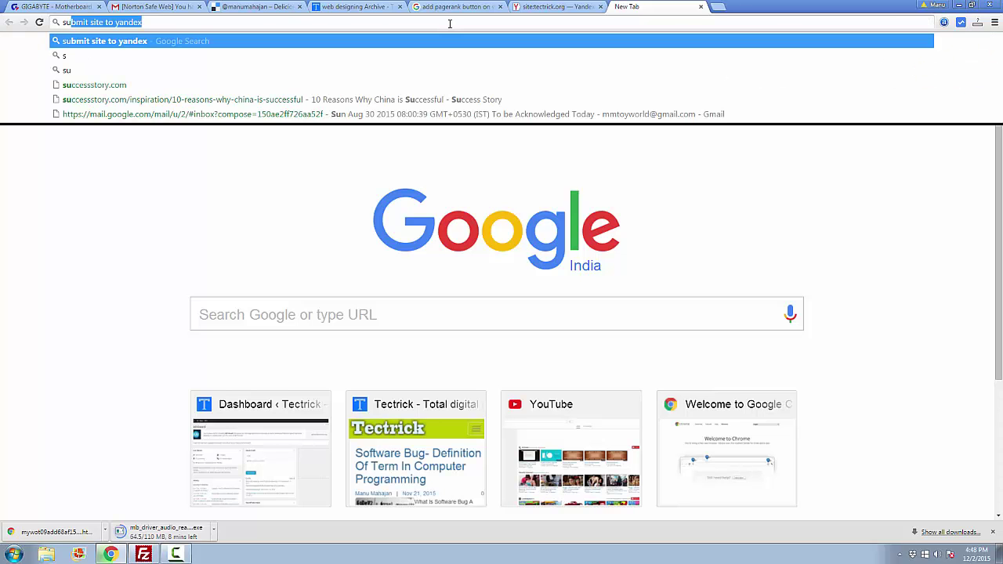
{"action": "type", "text": "mit"}
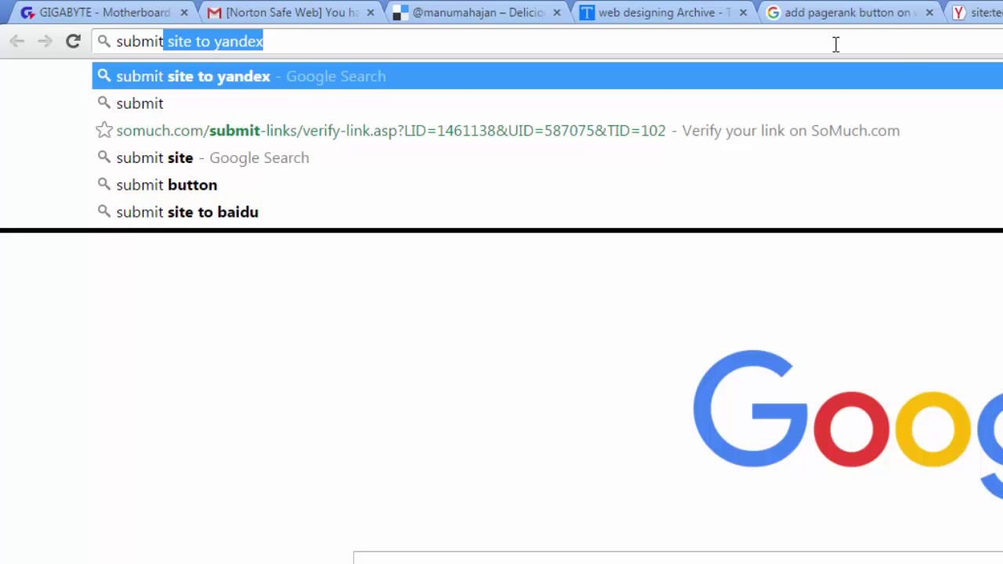
{"action": "key", "text": "End"}
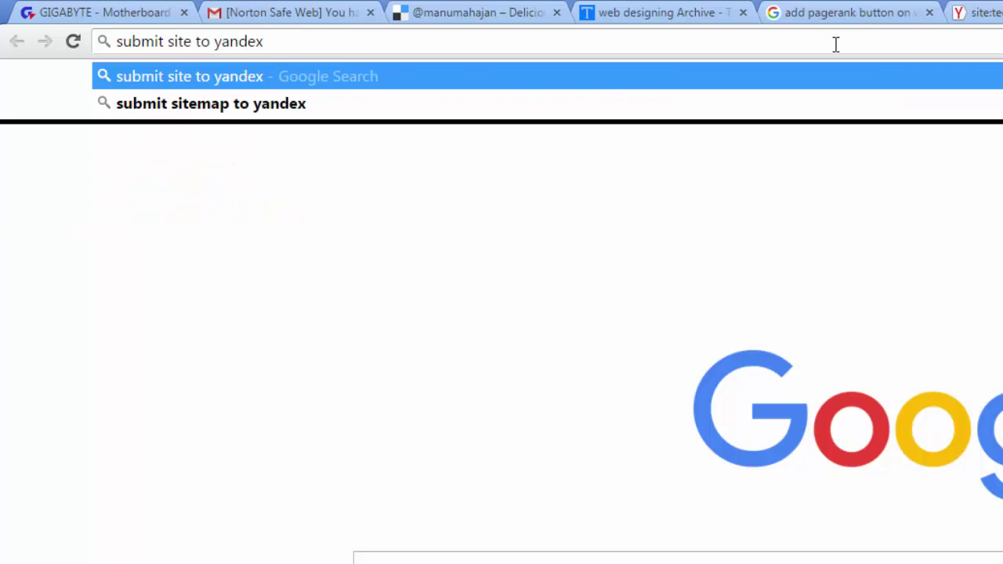
{"action": "key", "text": "Return"}
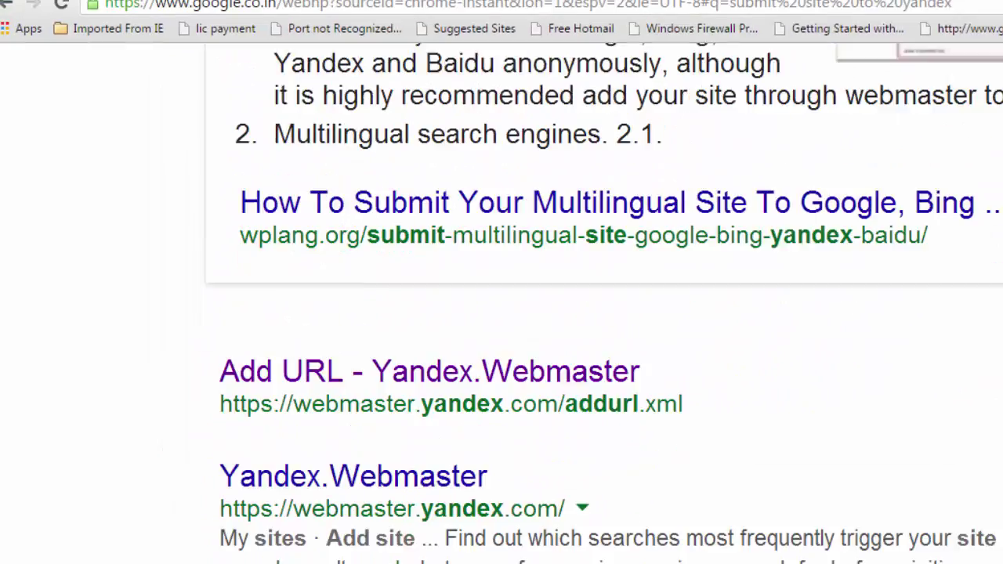
{"action": "scroll", "coordinate": [577, 255], "scroll_direction": "down", "scroll_amount": 1}
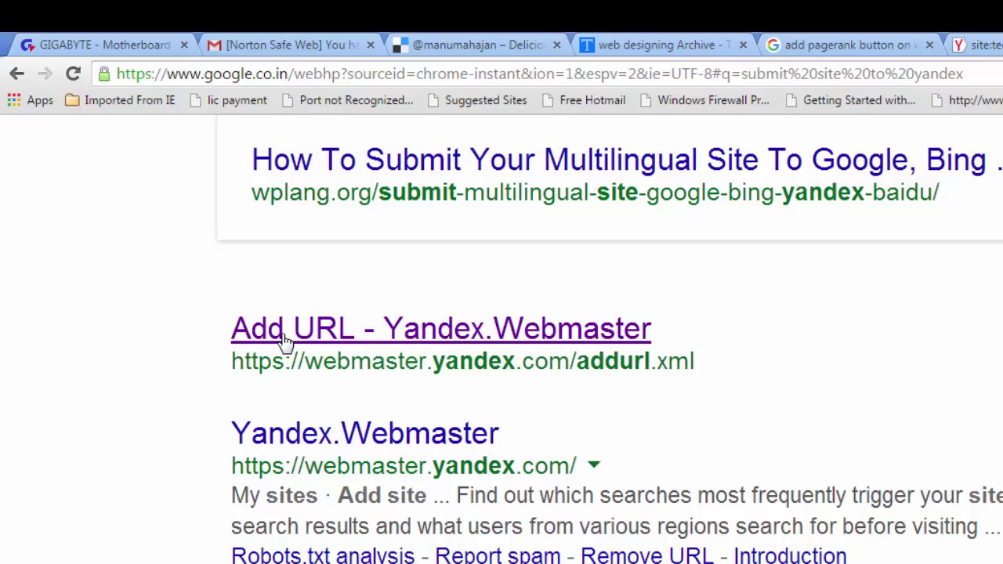
{"action": "left_click", "coordinate": [271, 341]}
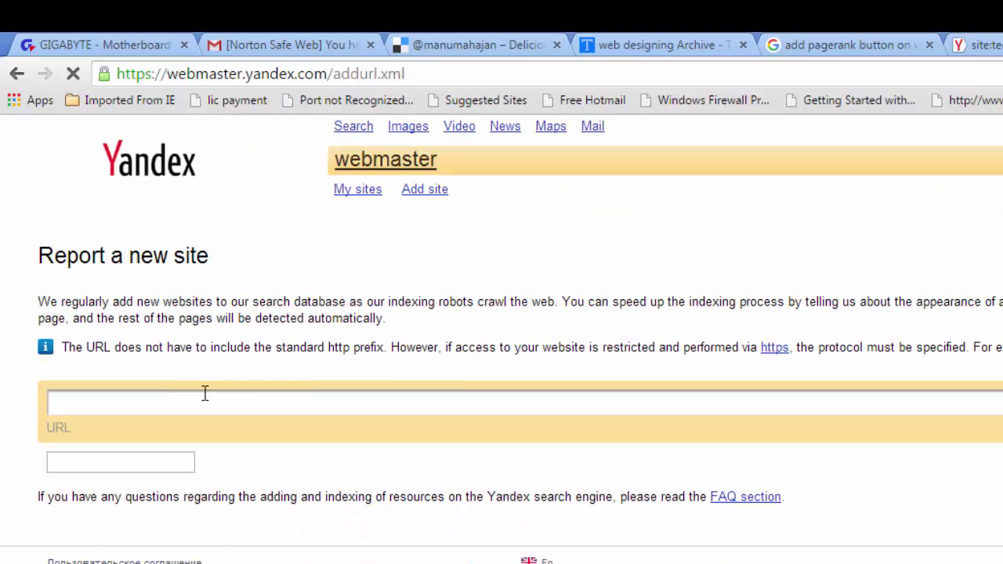
Report tectrick.org with the captcha text, getting 'This URL has already been indexed'.
{"action": "left_click", "coordinate": [200, 398]}
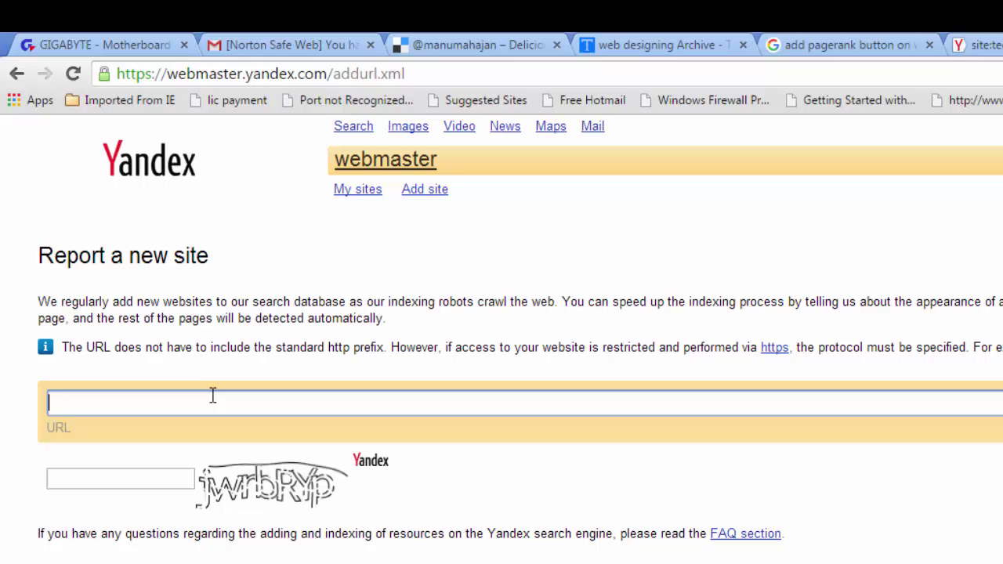
{"action": "type", "text": "tectr"}
{"action": "type", "text": "ick org"}
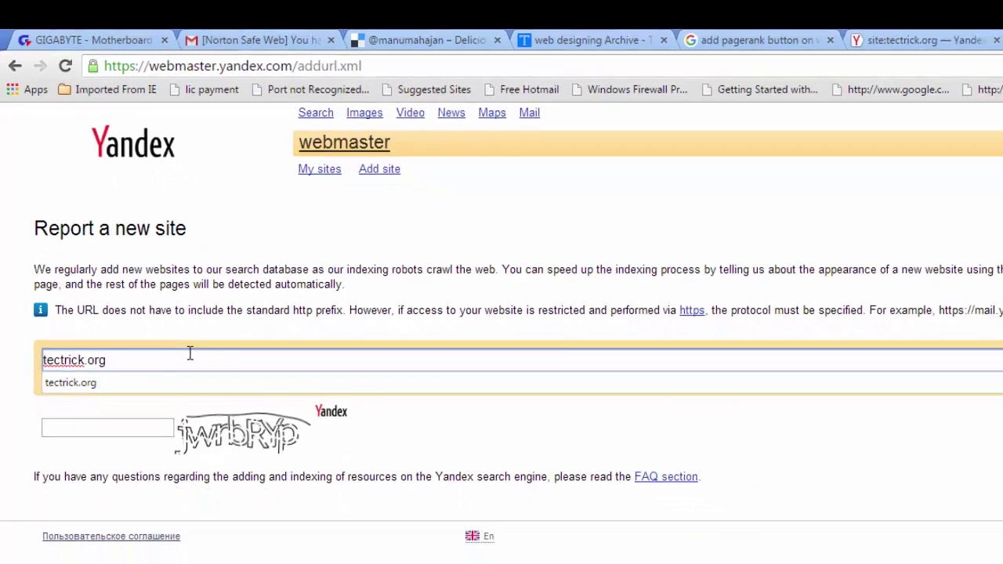
{"action": "left_click", "coordinate": [116, 428]}
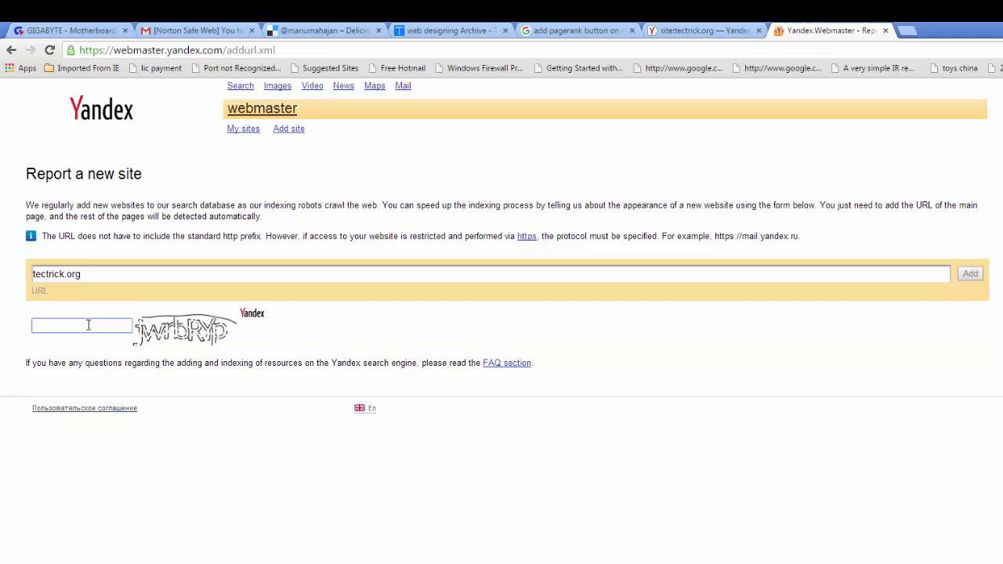
{"action": "type", "text": "jwrbRYP"}
{"action": "key", "text": "Return"}
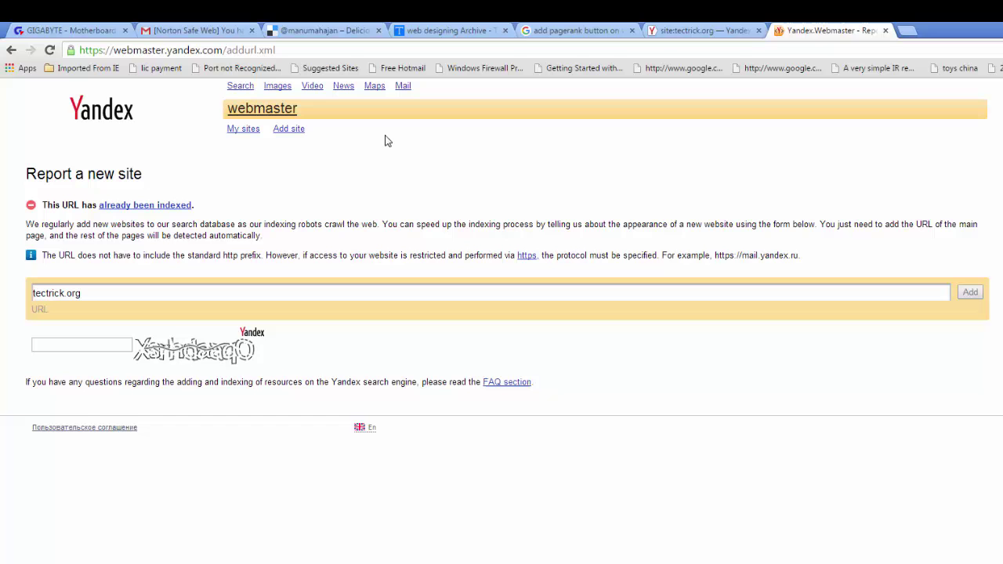
{"action": "left_click", "coordinate": [248, 130]}
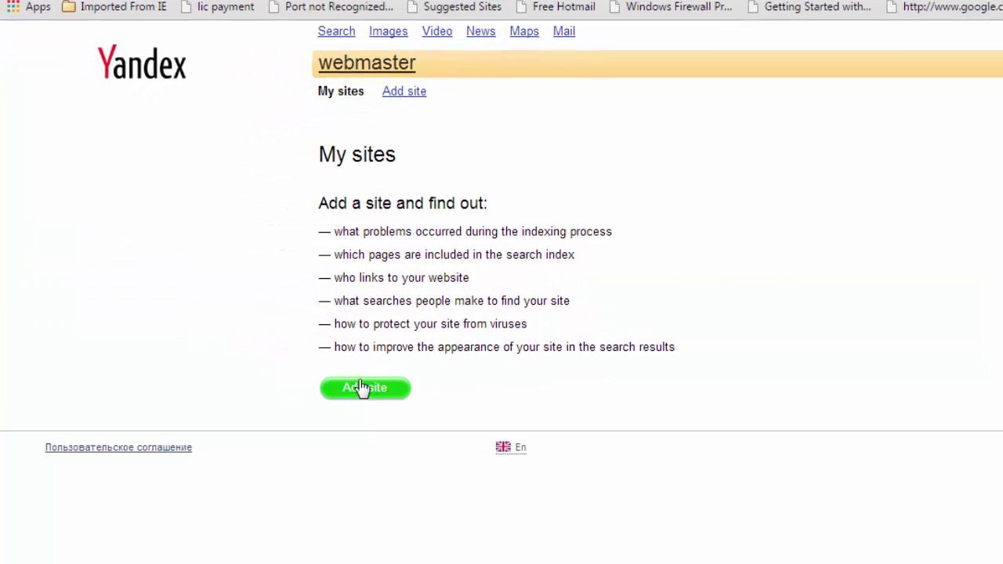
{"action": "left_click", "coordinate": [360, 385]}
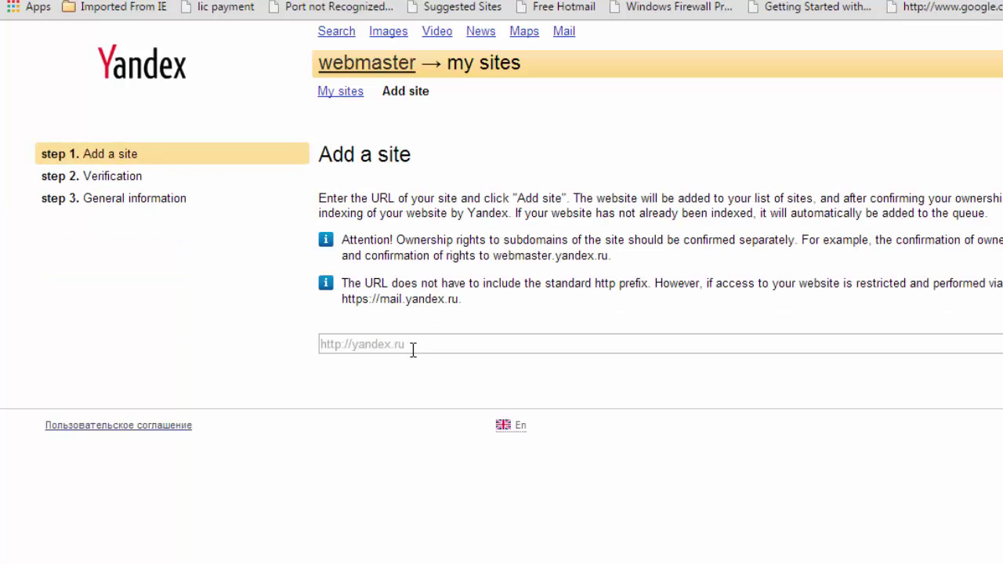
{"action": "left_click", "coordinate": [413, 345]}
{"action": "type", "text": "h"}
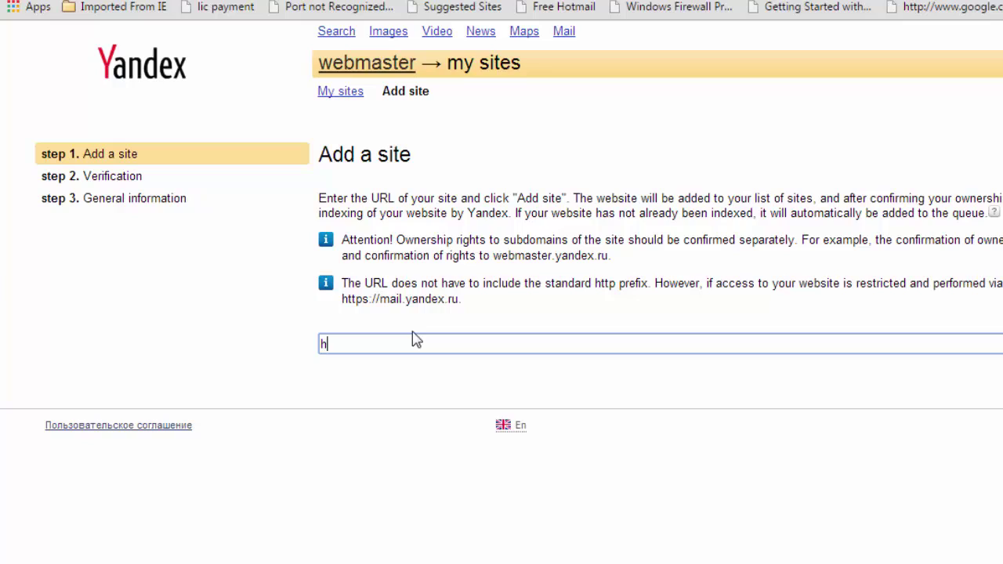
{"action": "type", "text": "ttp://"}
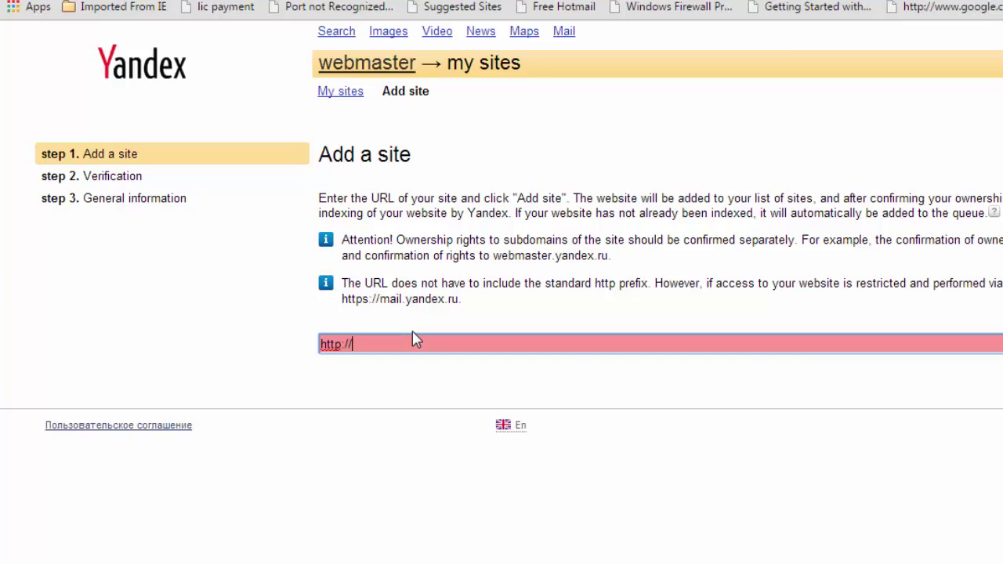
{"action": "type", "text": "tectric"}
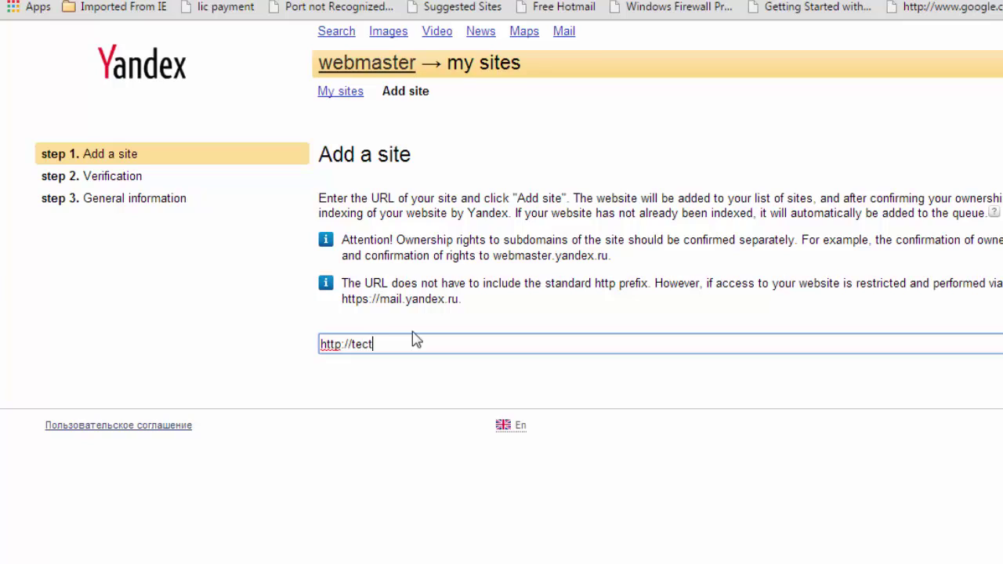
{"action": "type", "text": "k.org"}
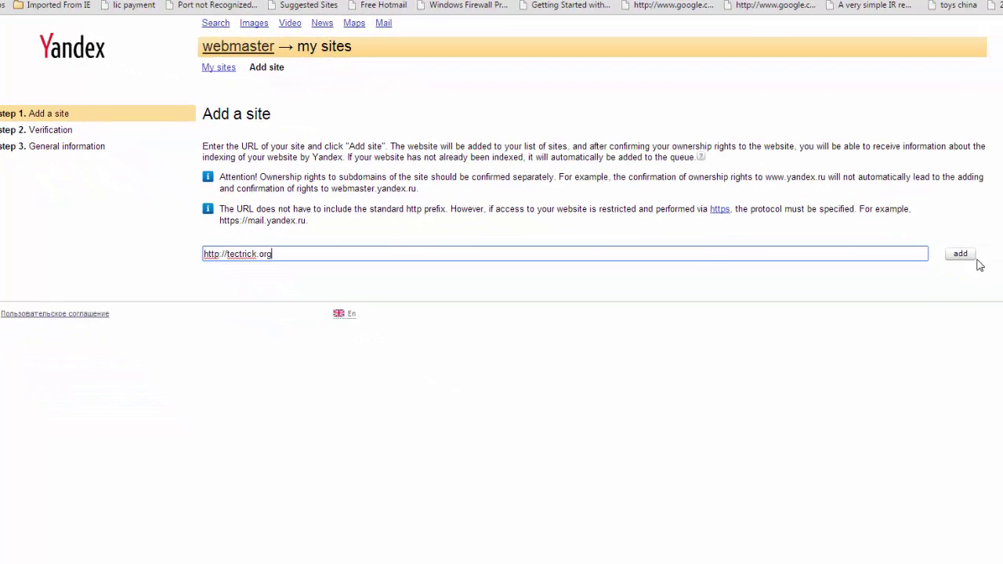
{"action": "left_click", "coordinate": [966, 257]}
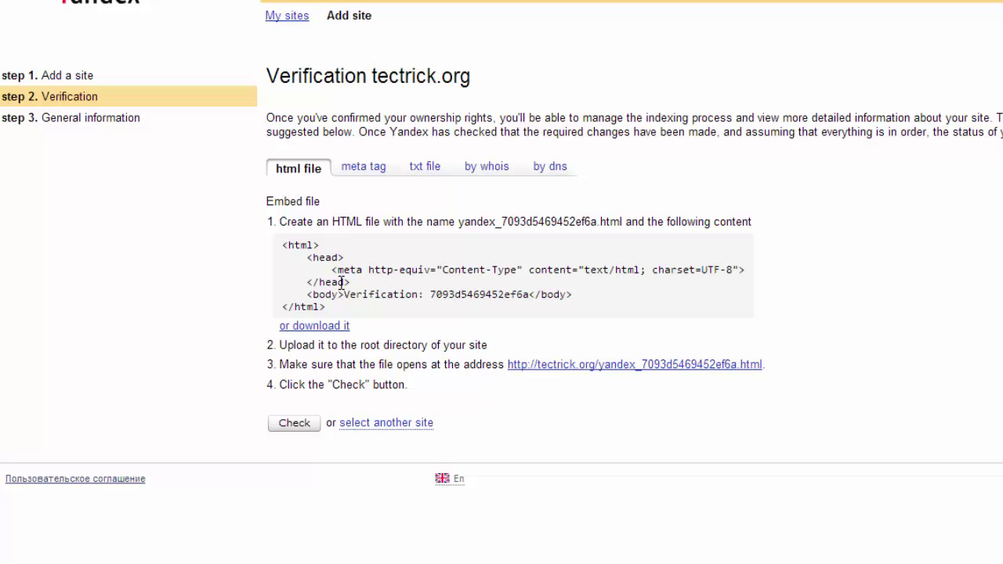
Download the verification file yandex_7093d5469452ef6a.html and save it to the Desktop.
{"action": "left_click", "coordinate": [345, 326]}
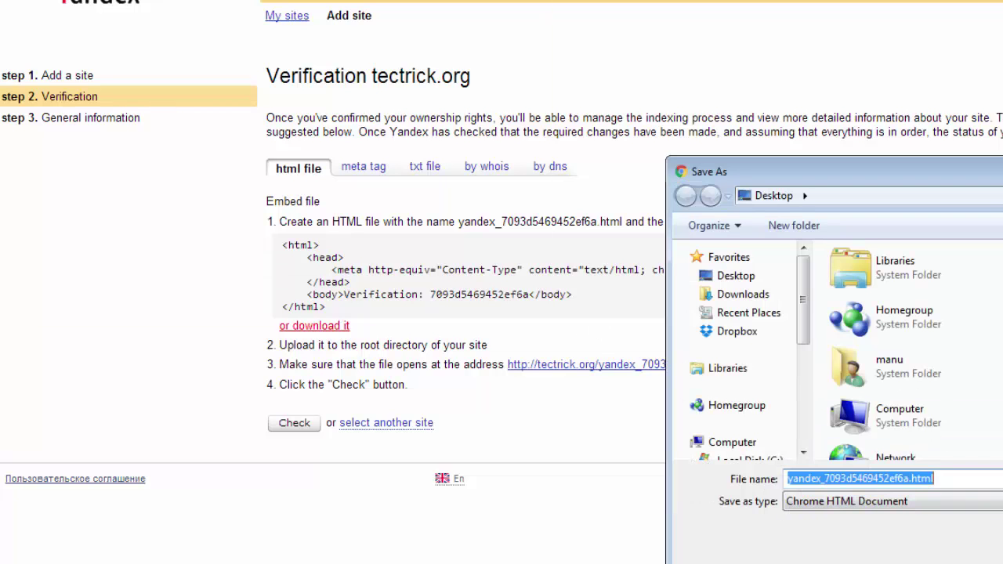
{"action": "key", "text": "Return"}
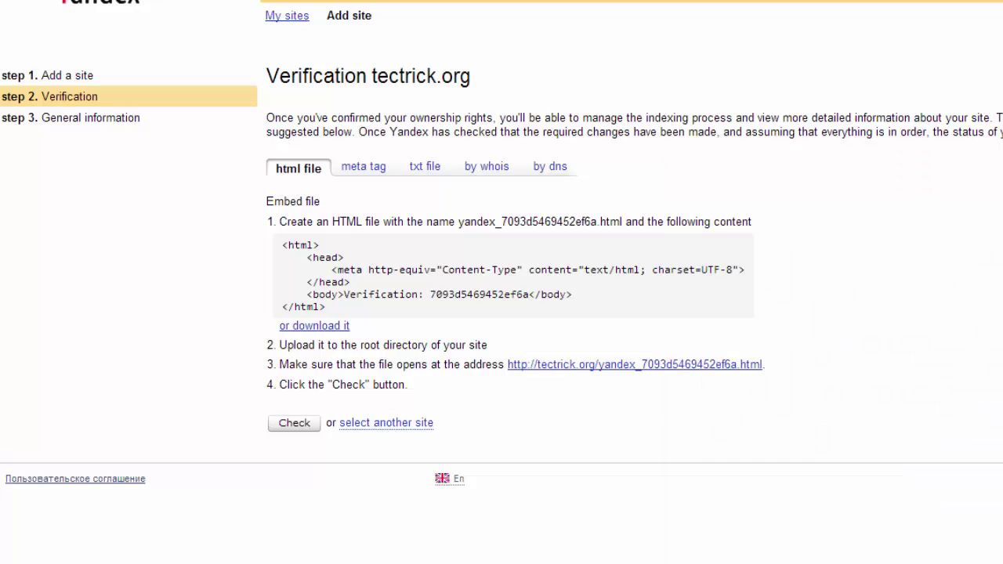
In FileZilla, refresh the local Desktop listing so the new verification file appears.
{"action": "key", "text": "alt+Tab"}
{"action": "left_click", "coordinate": [47, 502]}
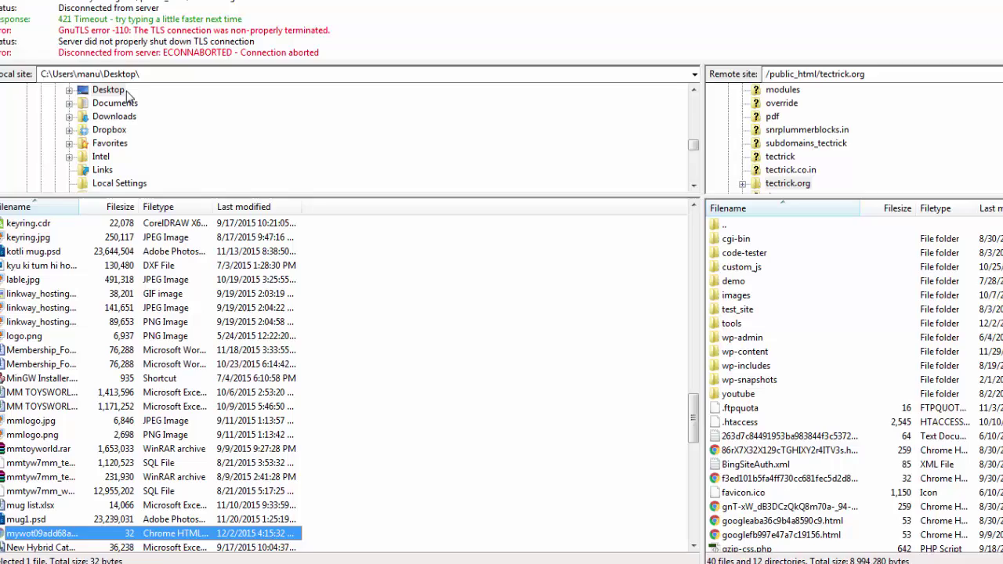
{"action": "key", "text": "alt+f"}
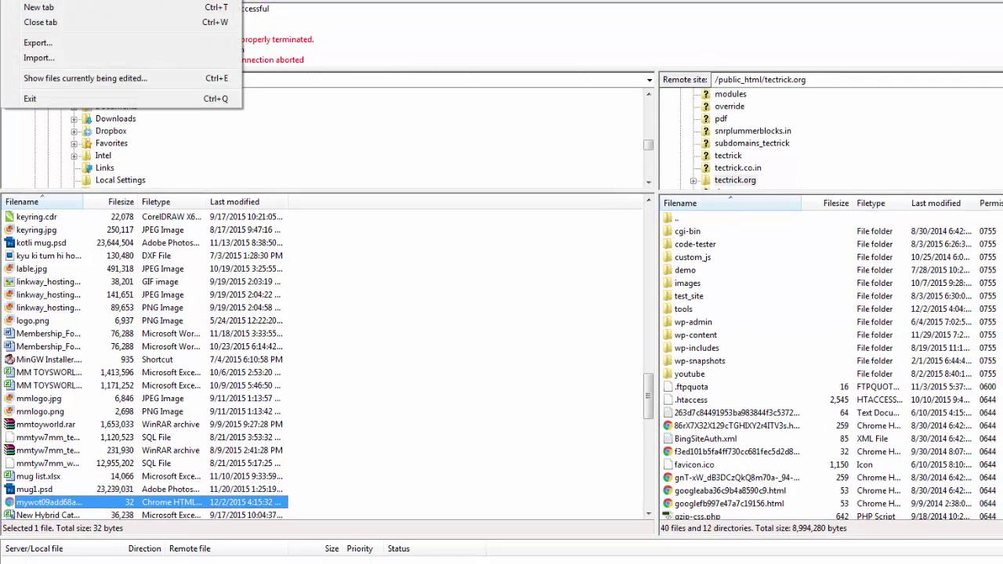
{"action": "left_click", "coordinate": [472, 147]}
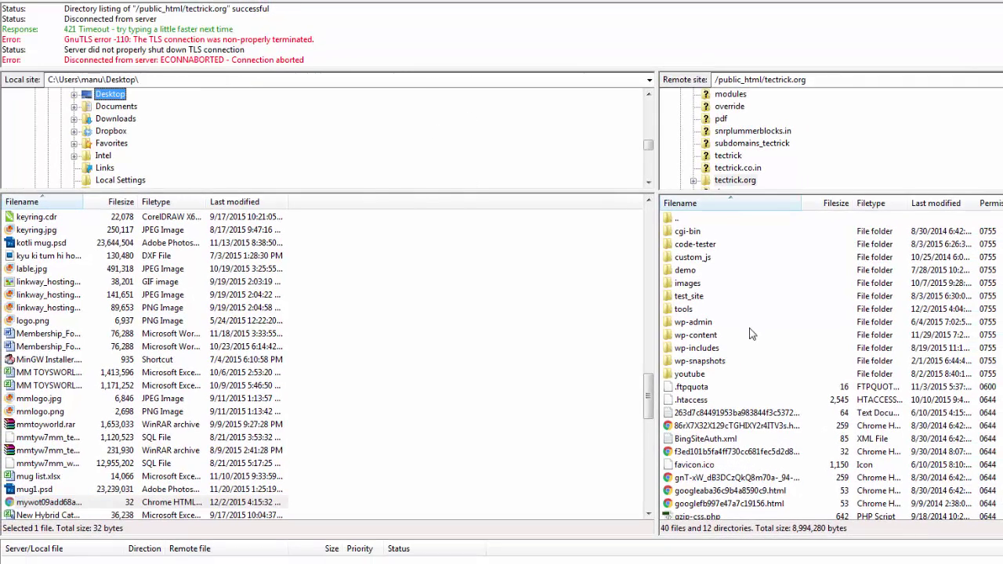
{"action": "left_click", "coordinate": [709, 363]}
{"action": "left_click", "coordinate": [702, 376]}
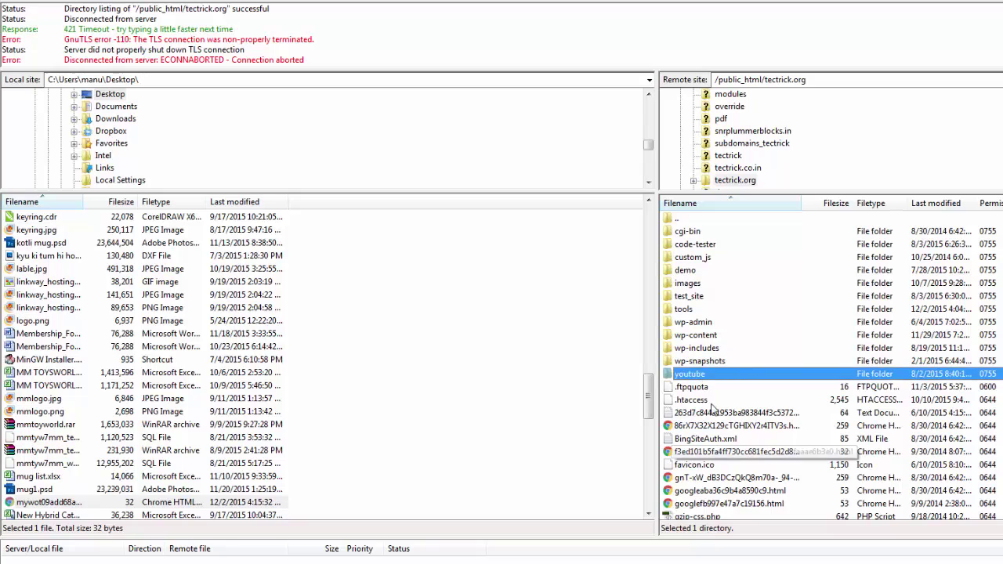
{"action": "right_click", "coordinate": [462, 320]}
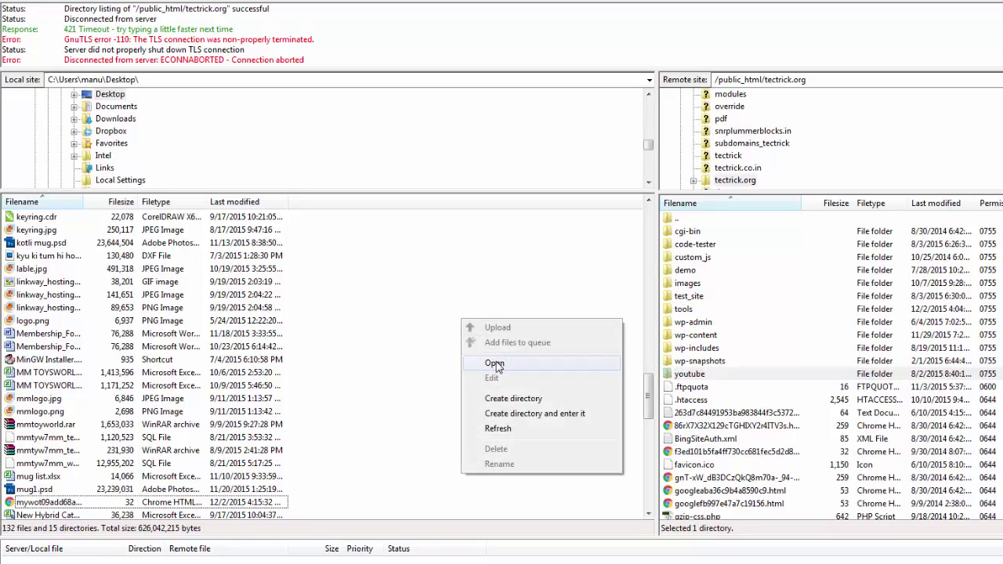
{"action": "left_click", "coordinate": [499, 429]}
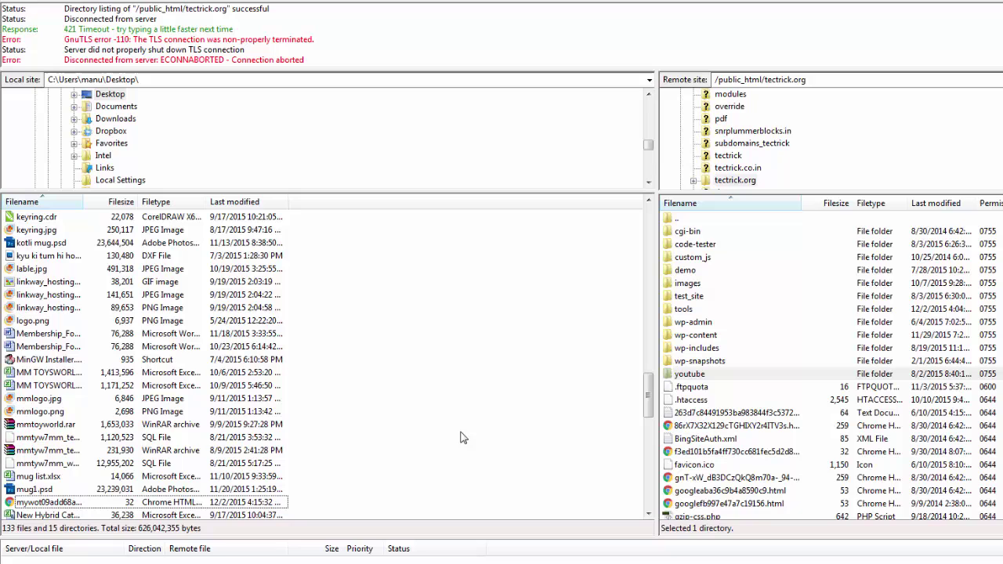
Upload yandex_7093d5469452ef6a.html from the Desktop into /public_html/tectrick.org on the server.
{"action": "left_click_drag", "start_coordinate": [648, 416], "coordinate": [470, 427]}
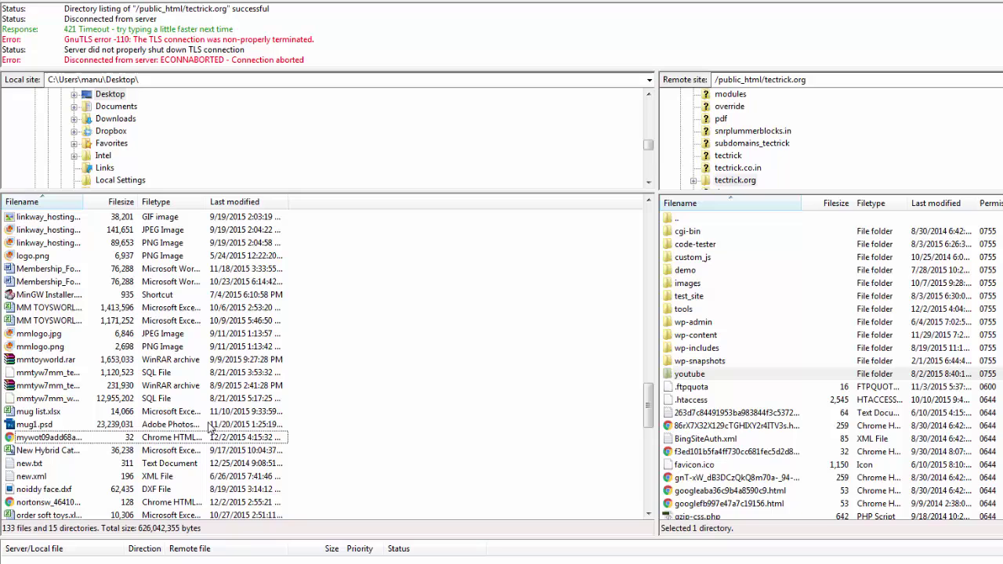
{"action": "left_click", "coordinate": [210, 424]}
{"action": "key", "text": "y"}
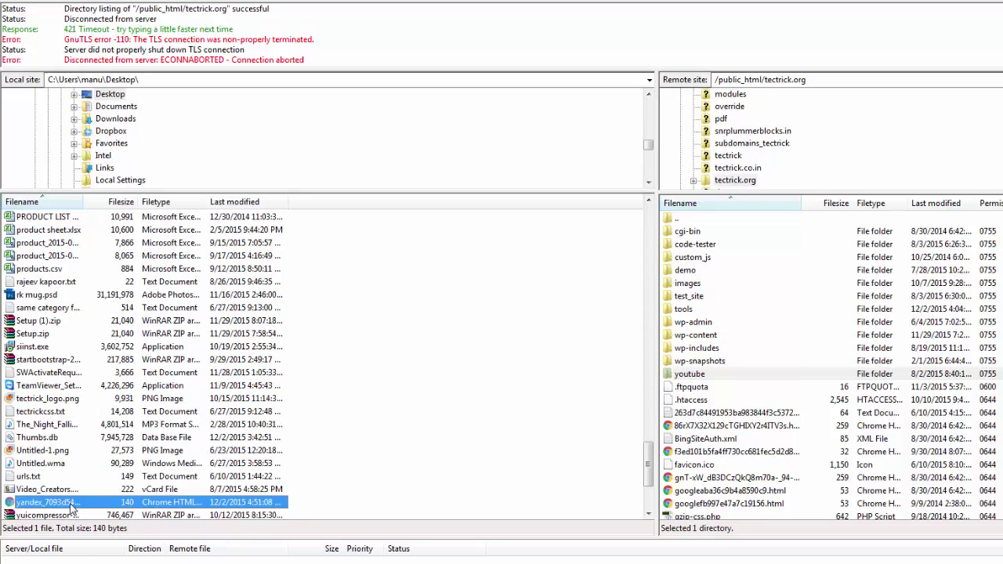
{"action": "left_click_drag", "start_coordinate": [39, 508], "coordinate": [805, 464]}
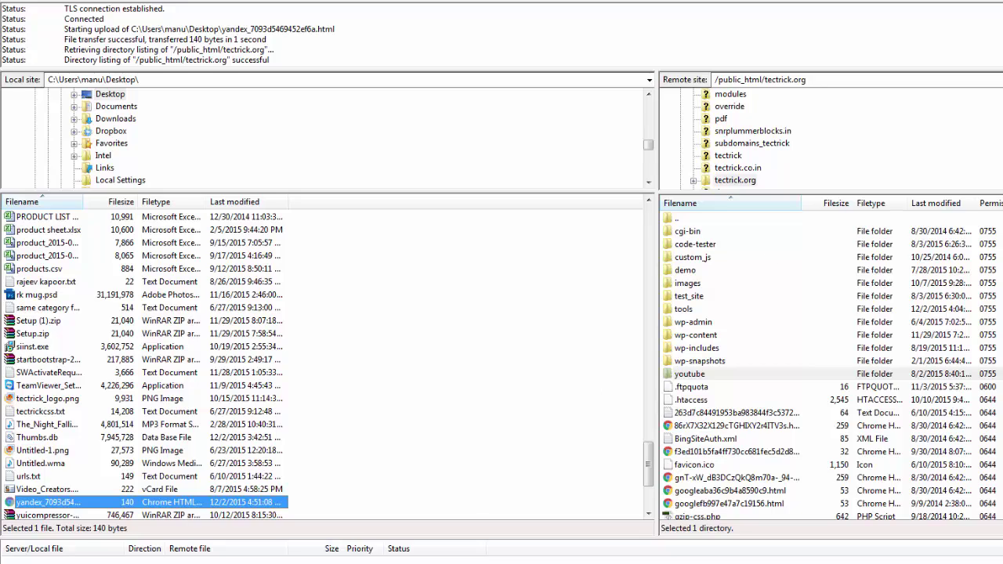
{"action": "key", "text": "alt+Tab"}
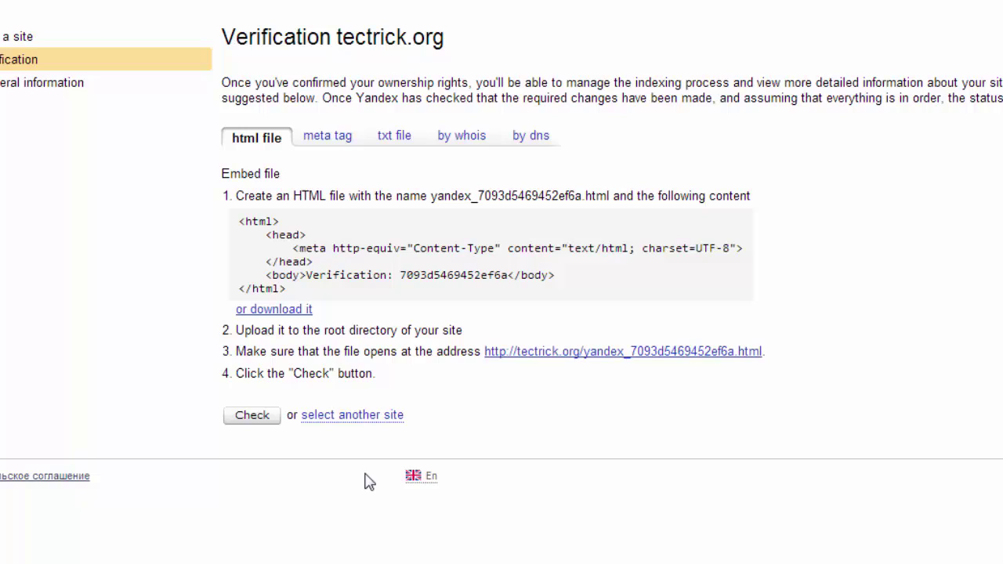
Run the ownership check so tectrick.org's General information page appears.
{"action": "left_click", "coordinate": [250, 416]}
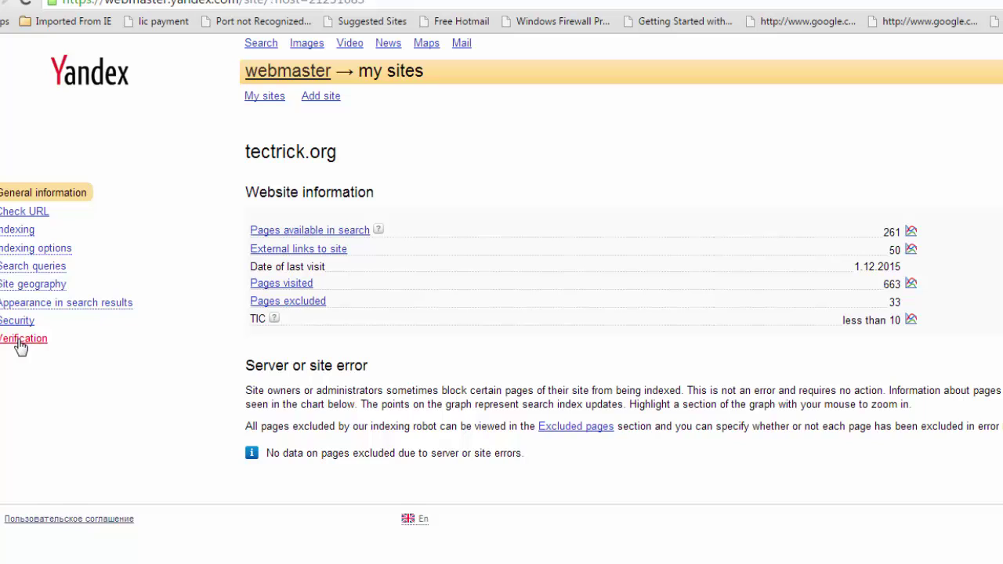
{"action": "left_click", "coordinate": [326, 101]}
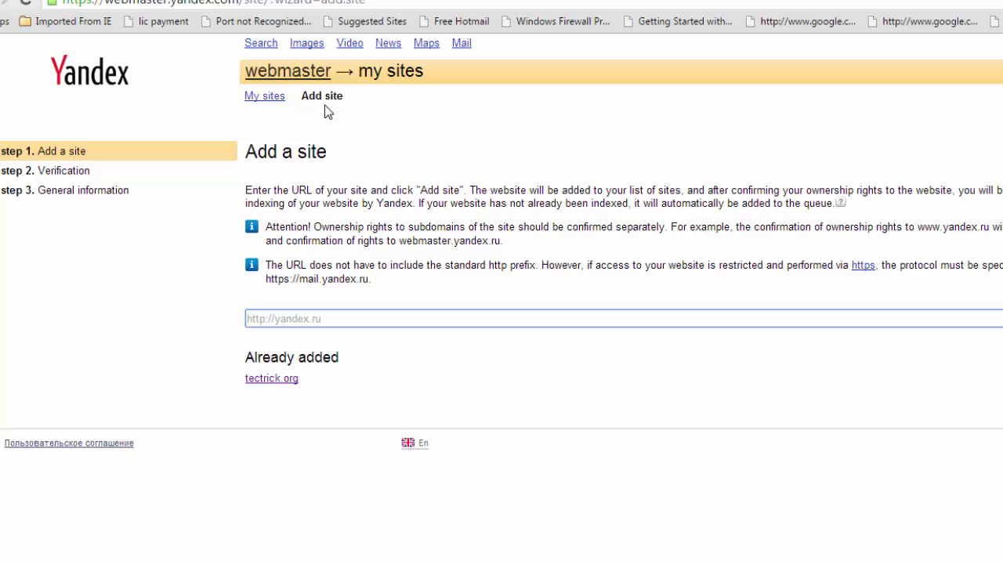
{"action": "type", "text": "http:mmtoy"}
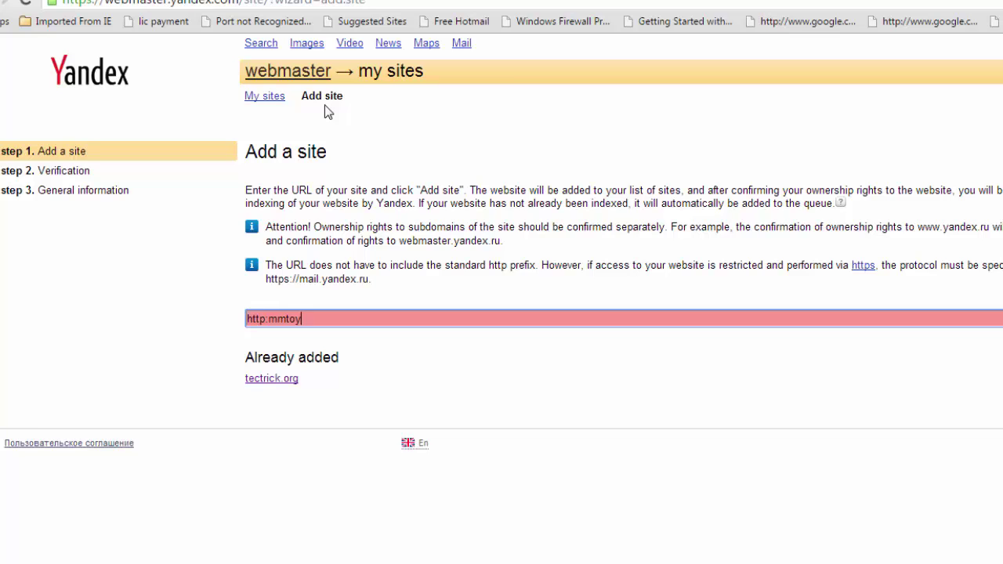
{"action": "type", "text": "world.com"}
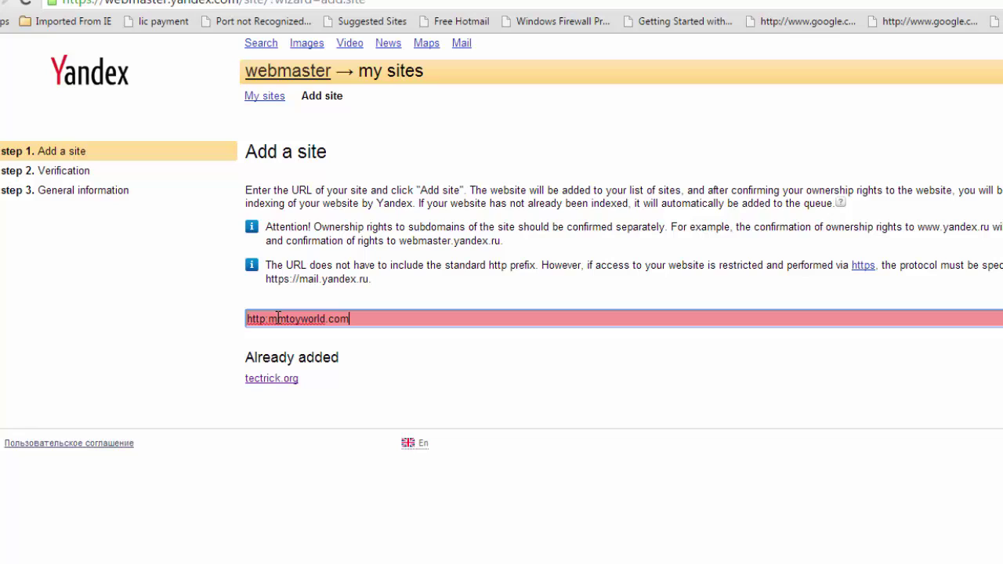
{"action": "key", "text": "Left"}
{"action": "key", "text": "Left"}
{"action": "key", "text": "Left"}
{"action": "key", "text": "Left"}
{"action": "key", "text": "Left"}
{"action": "key", "text": "Left"}
{"action": "key", "text": "Left"}
{"action": "key", "text": "Left"}
{"action": "key", "text": "Left"}
{"action": "key", "text": "Left"}
{"action": "key", "text": "Left"}
{"action": "key", "text": "Left"}
{"action": "key", "text": "Left"}
{"action": "key", "text": "Left"}
{"action": "key", "text": "Left"}
{"action": "type", "text": "//"}
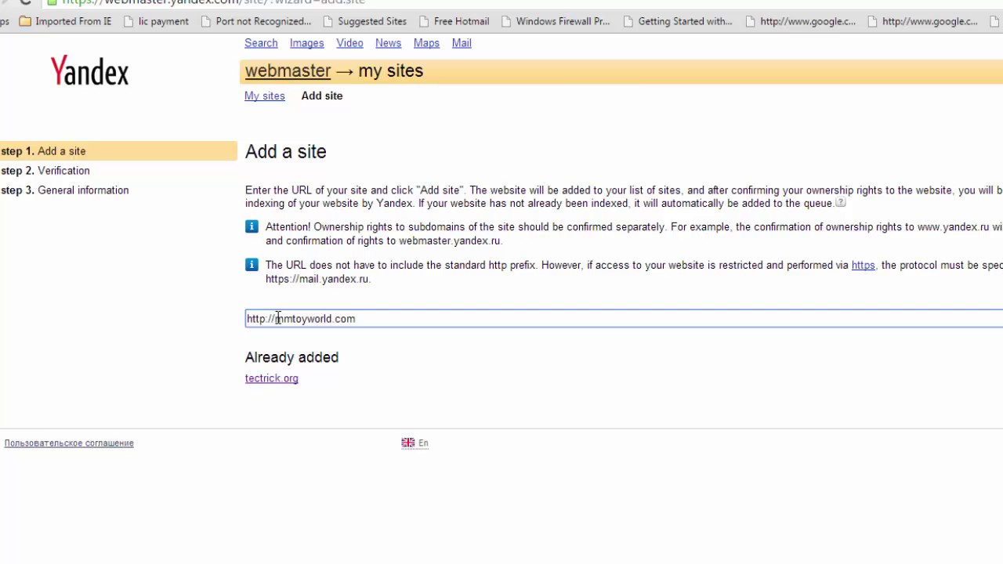
{"action": "key", "text": "Return"}
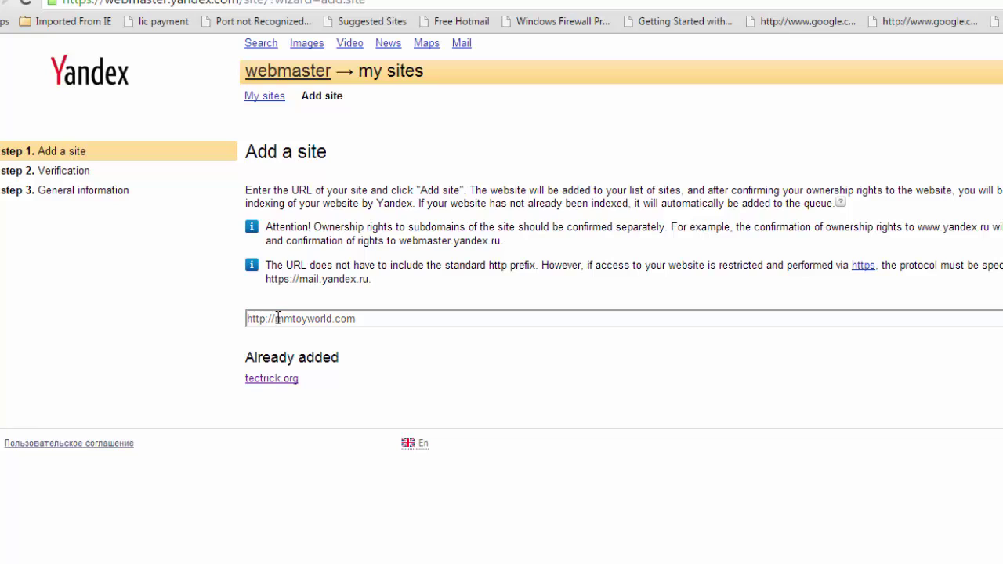